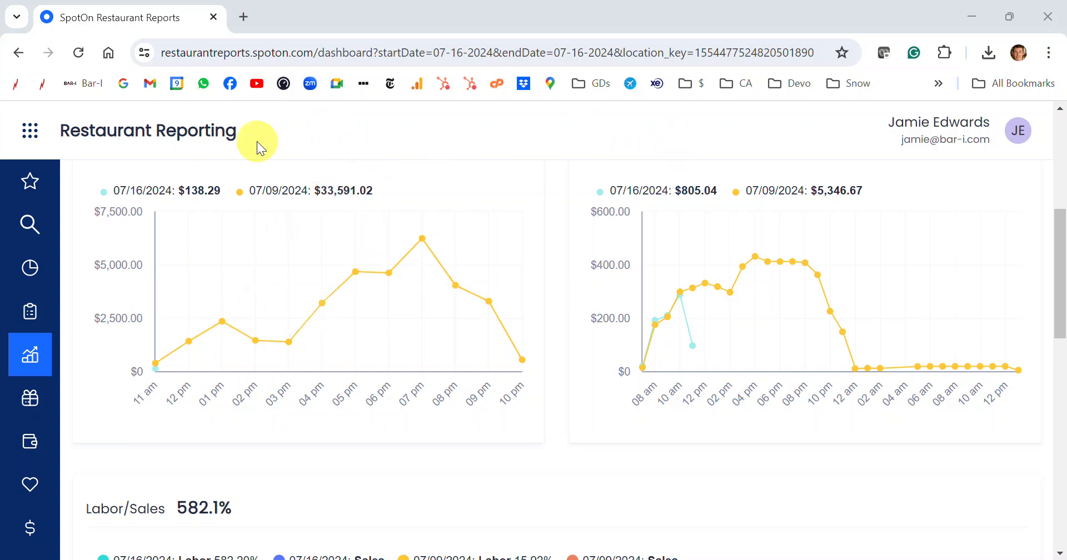
# - Look through the Sales reports available in Restaurant Reporting, down to the Modifiers Report and the Product Mix reports
pyautogui.moveTo(36, 269)
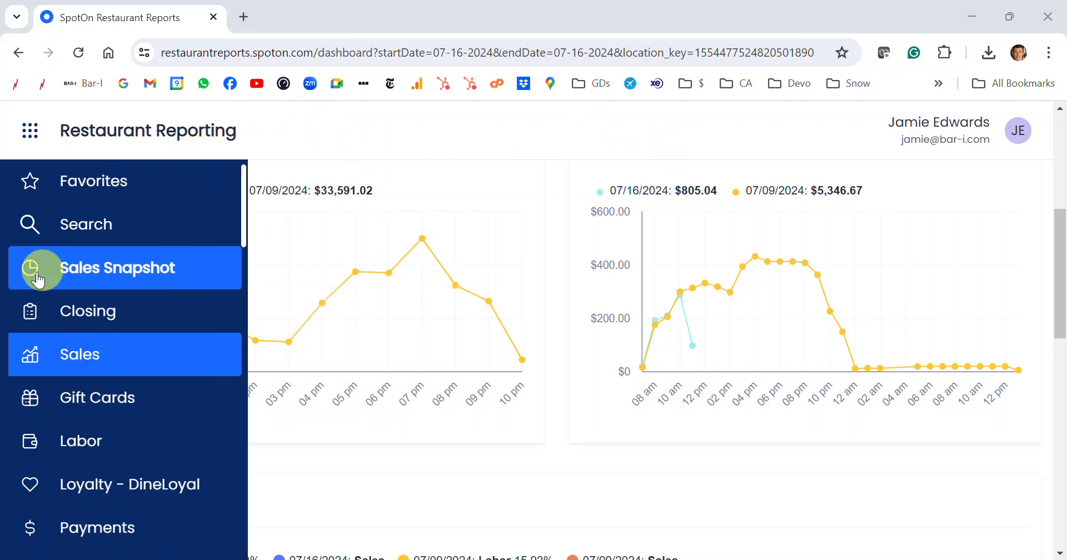
pyautogui.click(87, 360)
pyautogui.scroll(-4, 88, 352)
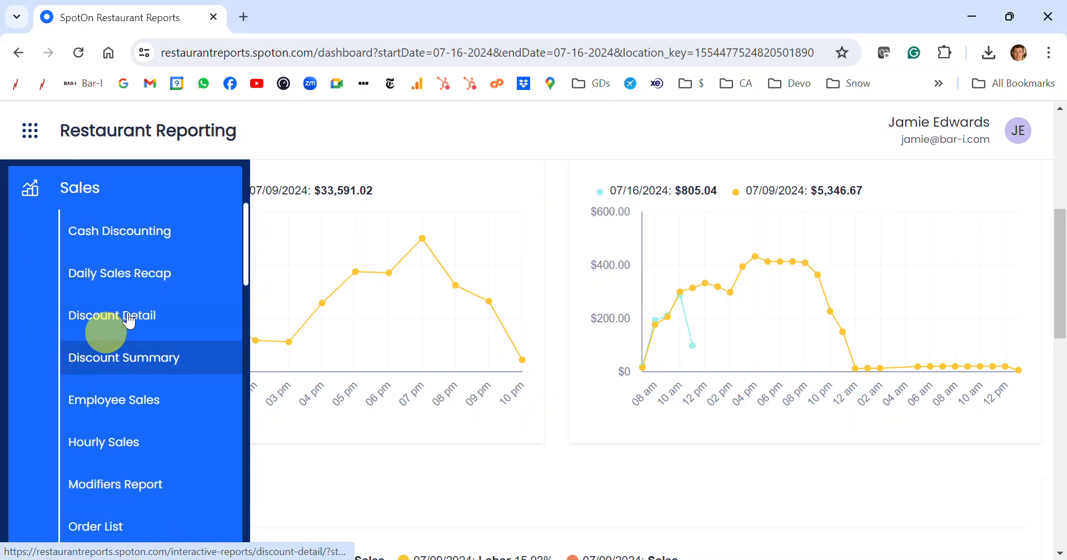
pyautogui.scroll(-4, 119, 400)
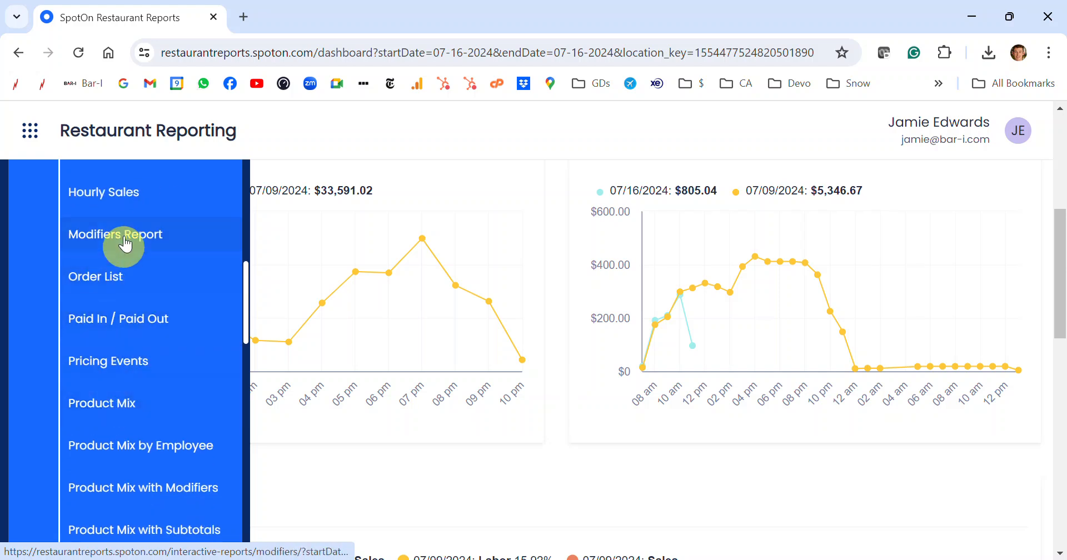
pyautogui.scroll(-2, 131, 376)
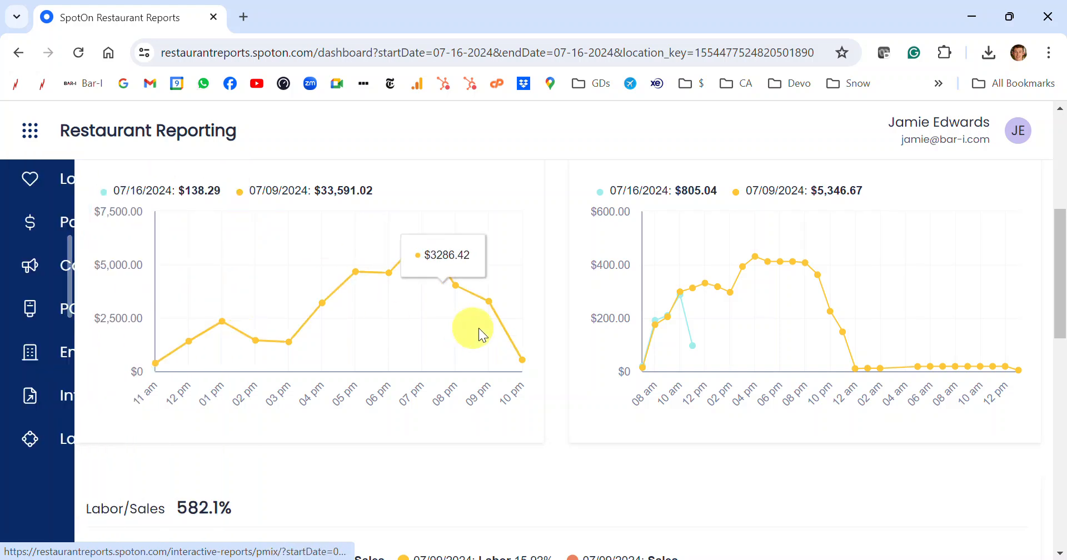
# - Switch to the pmix-modifiers Southern-Stone workbook in Excel and examine the Jameson row and the quantities in the highlighted Mr. Boston Vodka rows
pyautogui.click(534, 559)
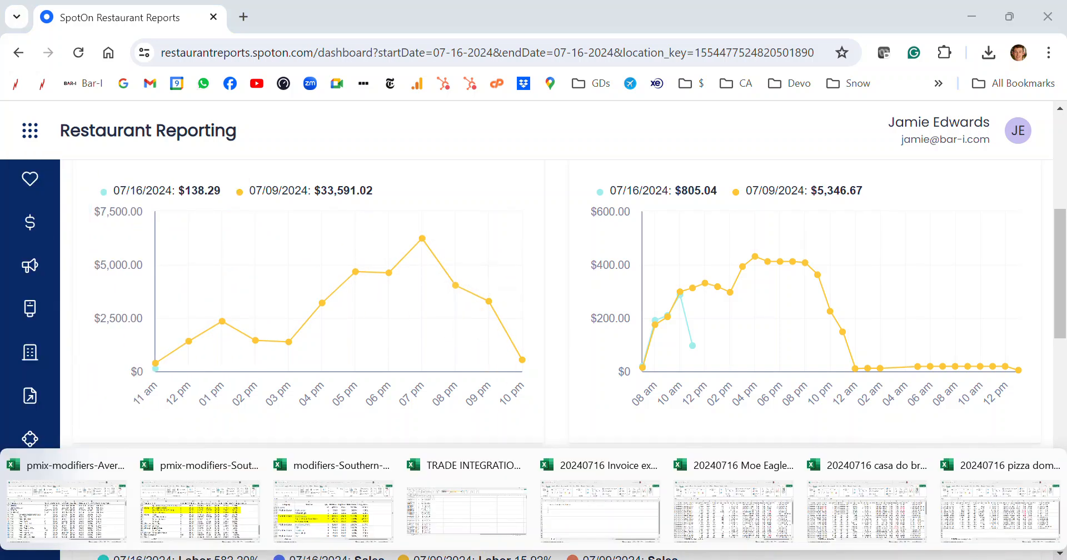
pyautogui.click(192, 507)
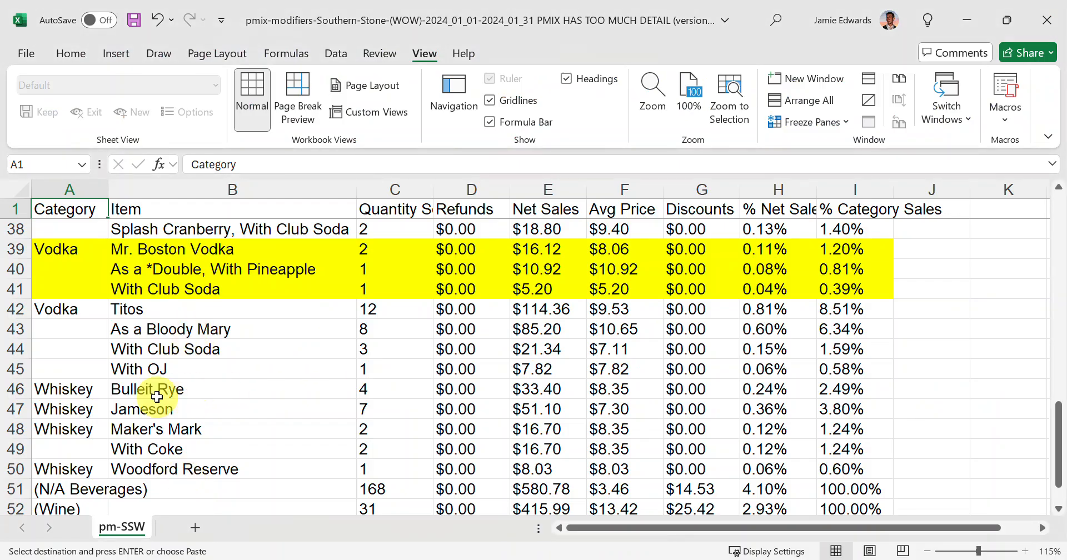
pyautogui.moveTo(66, 409); pyautogui.dragTo(410, 412)
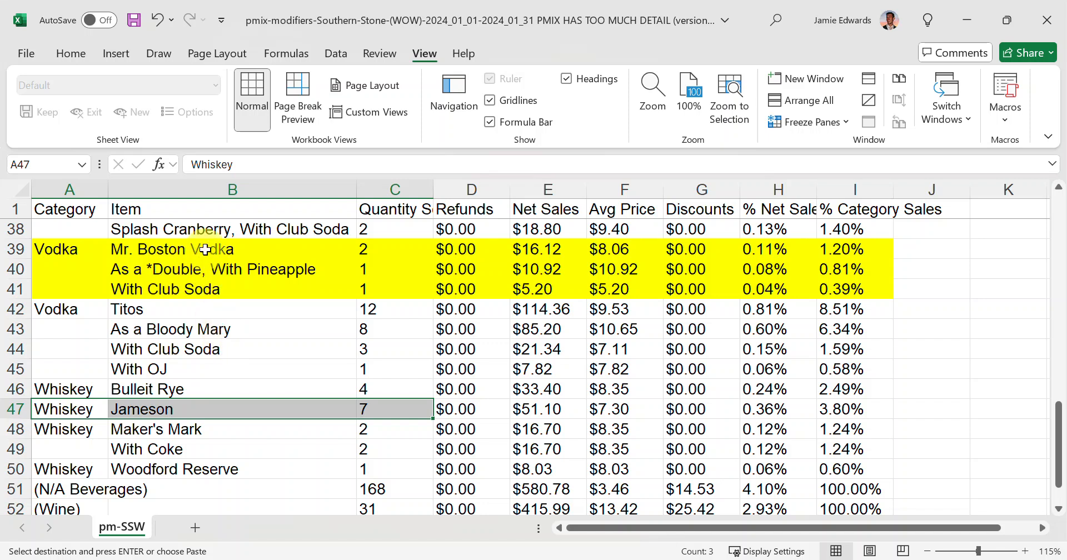
pyautogui.click(161, 289)
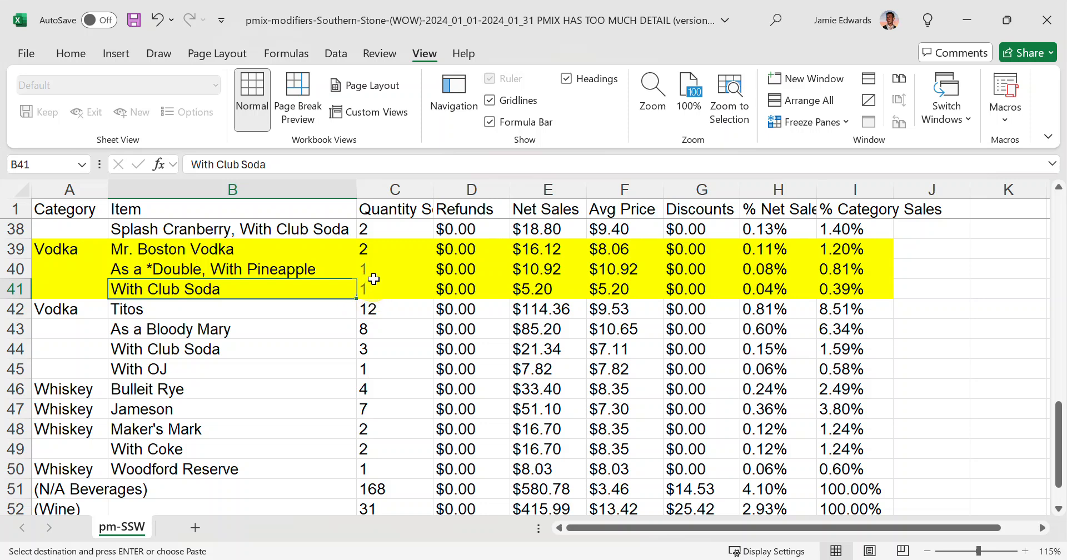
pyautogui.click(373, 268)
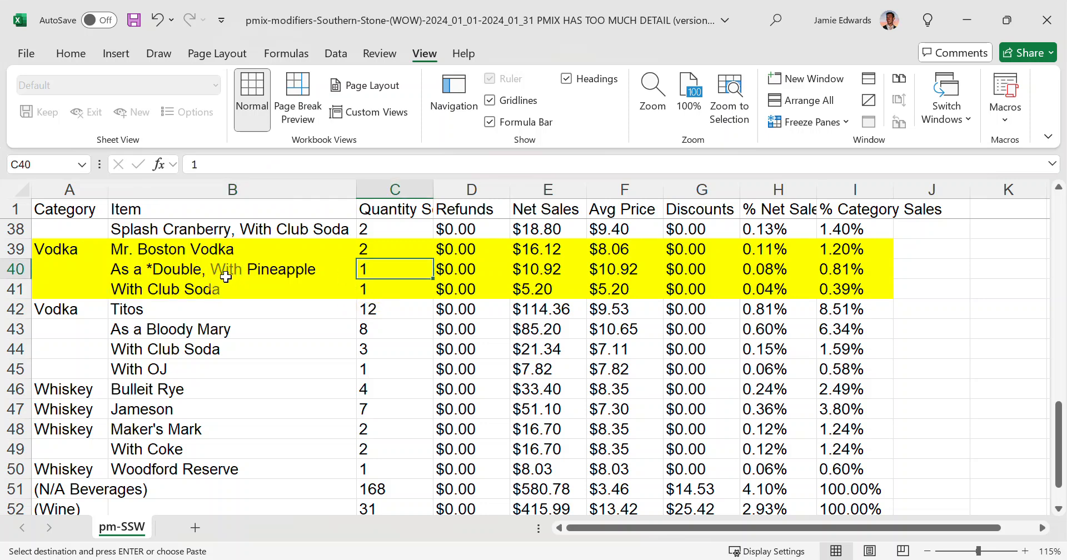
pyautogui.click(365, 249)
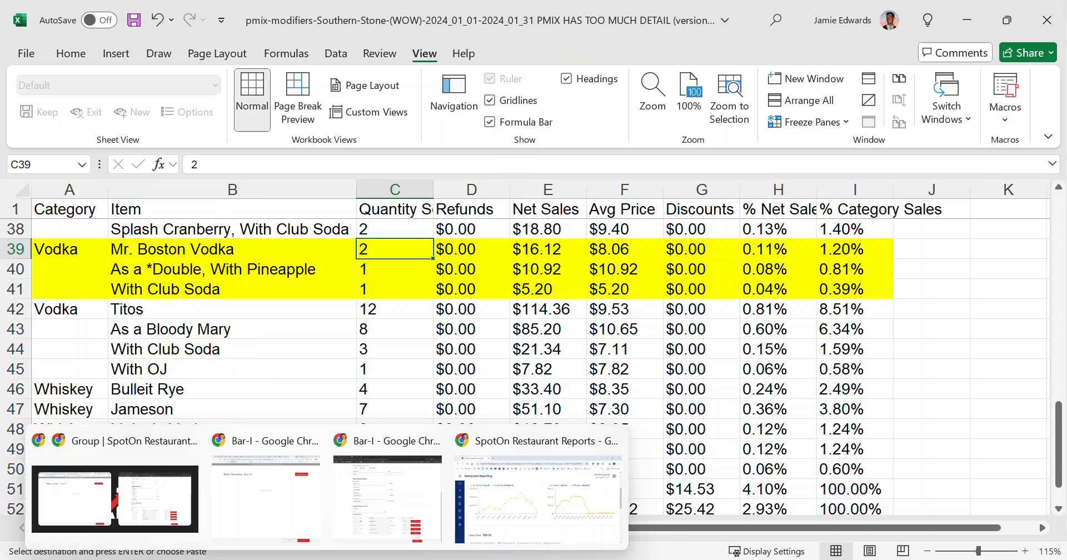
# - Switch to the modifiers-Southern-Stone workbook and examine the highlighted As a *Double row and the items listed beneath it
pyautogui.moveTo(533, 559)
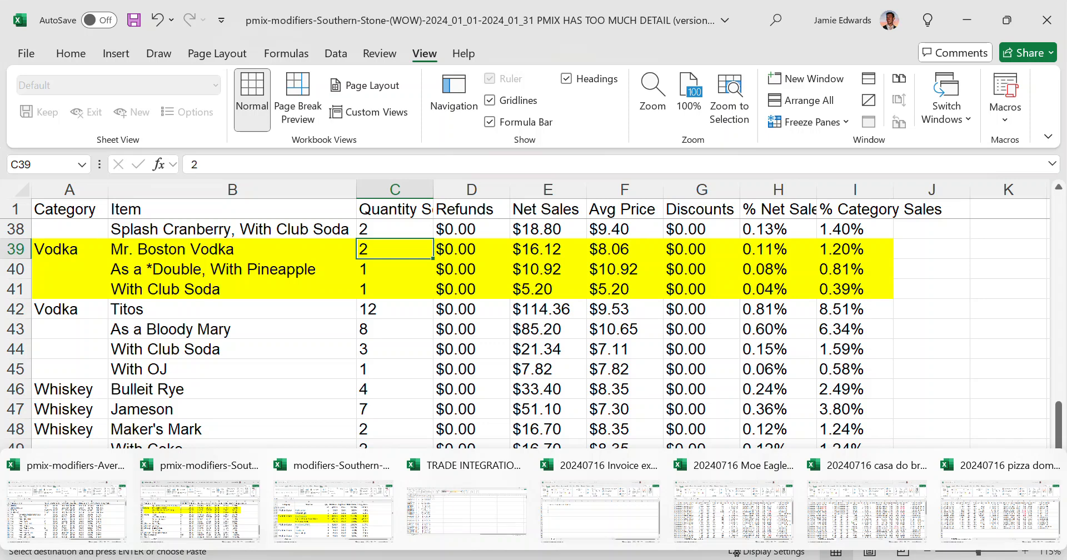
pyautogui.click(334, 506)
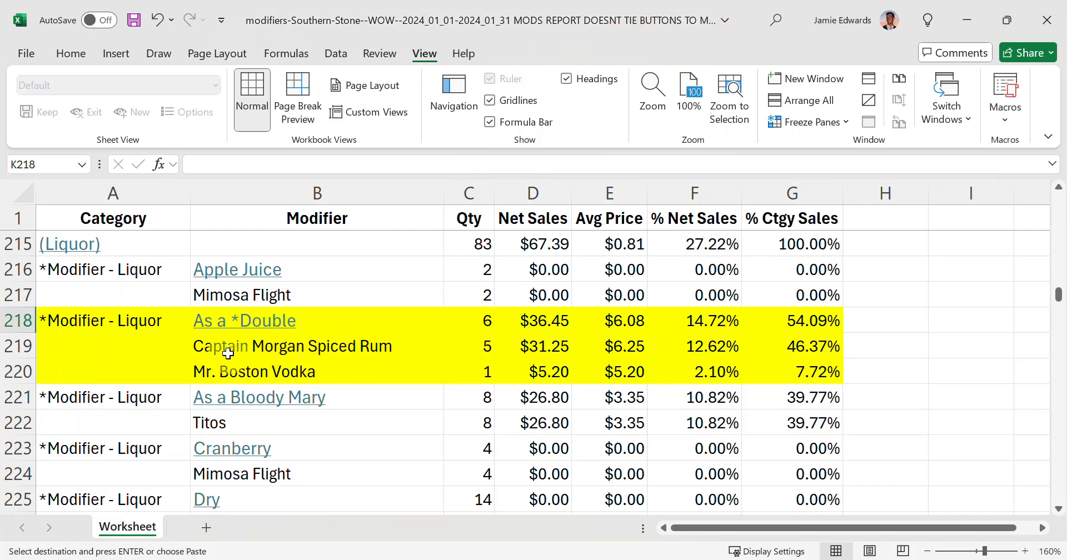
pyautogui.click(215, 328)
pyautogui.click(236, 348)
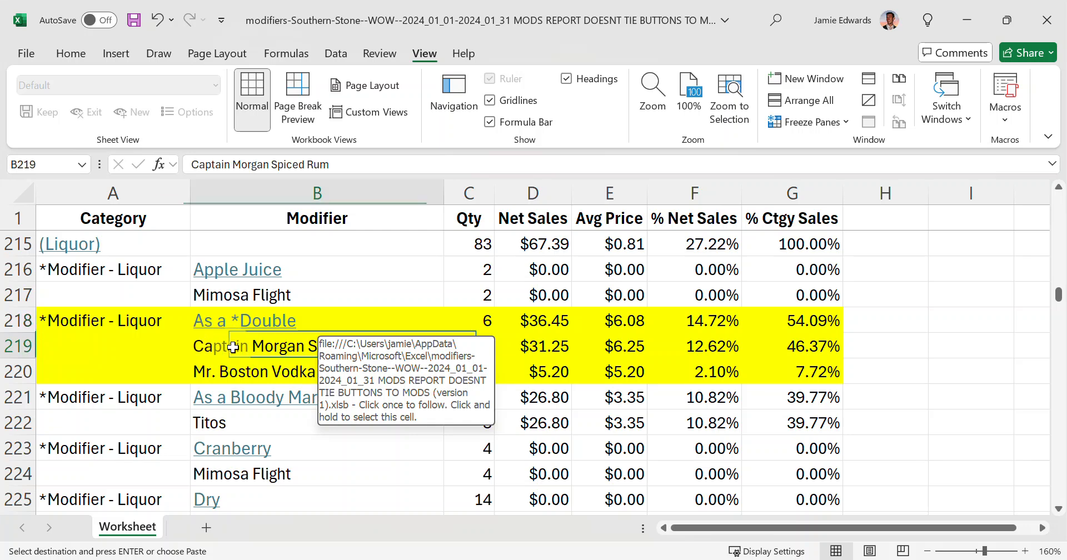
pyautogui.click(226, 370)
pyautogui.click(245, 348)
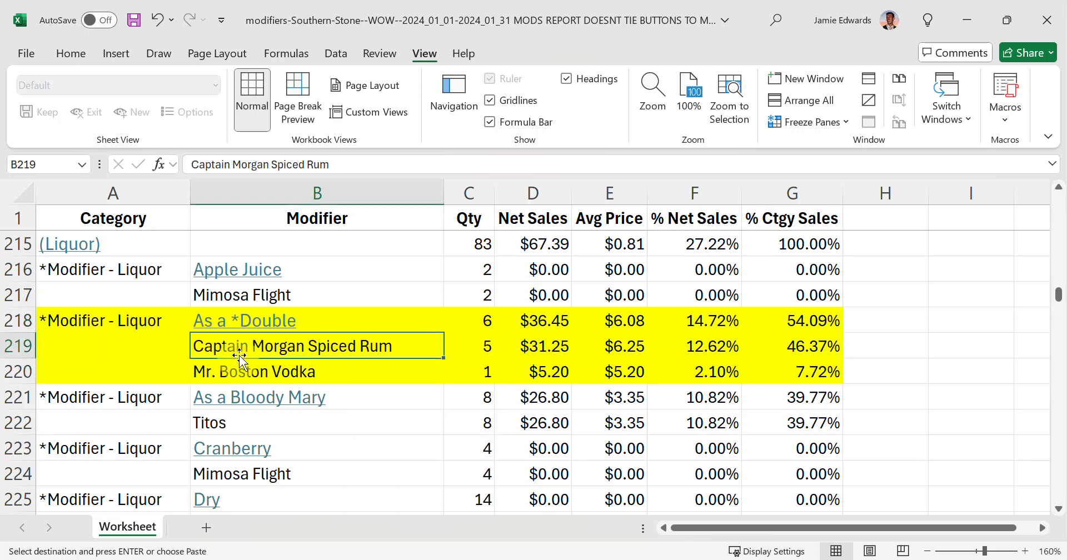
pyautogui.click(364, 324)
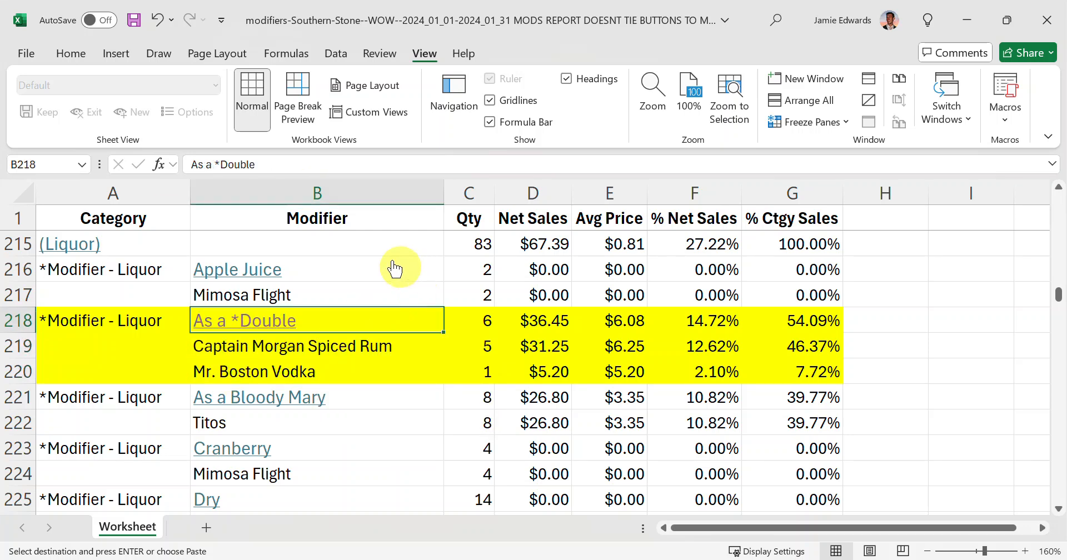
pyautogui.click(14, 320)
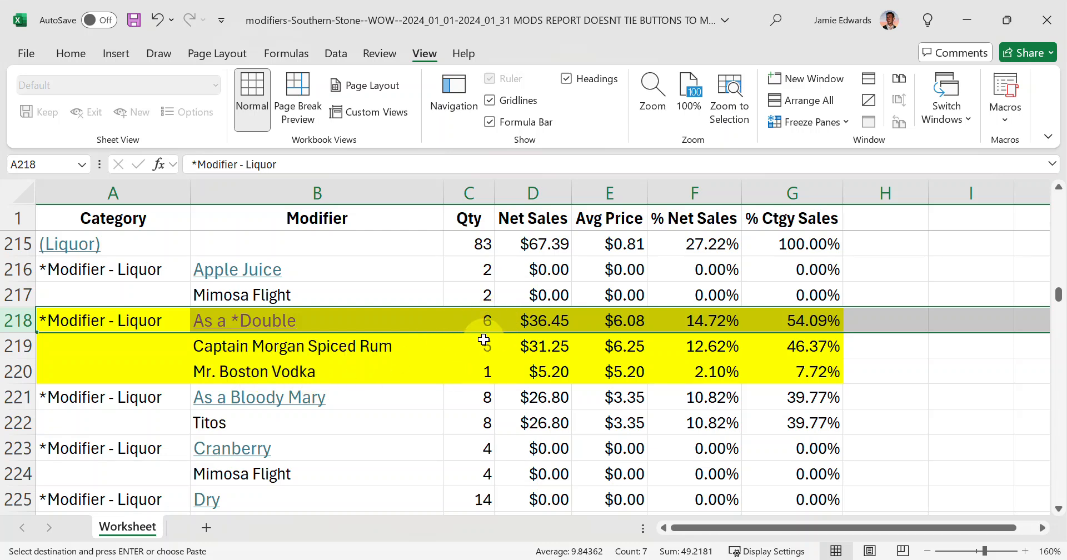
# - Examine the Captain Morgan Spiced Rum and Mr. Boston Vodka entries and the category cell beside the rum
pyautogui.moveTo(286, 345); pyautogui.dragTo(285, 362)
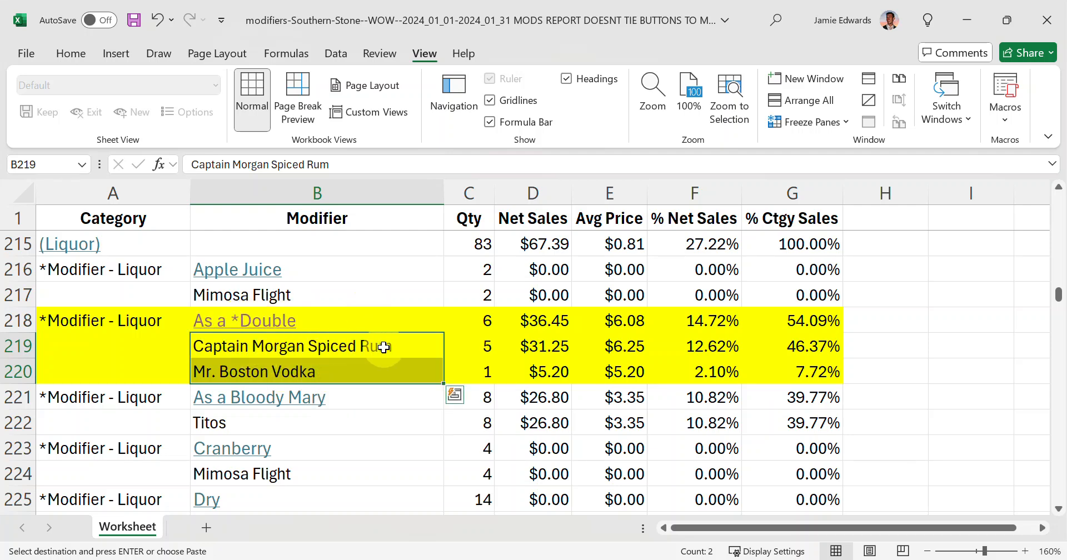
pyautogui.click(384, 370)
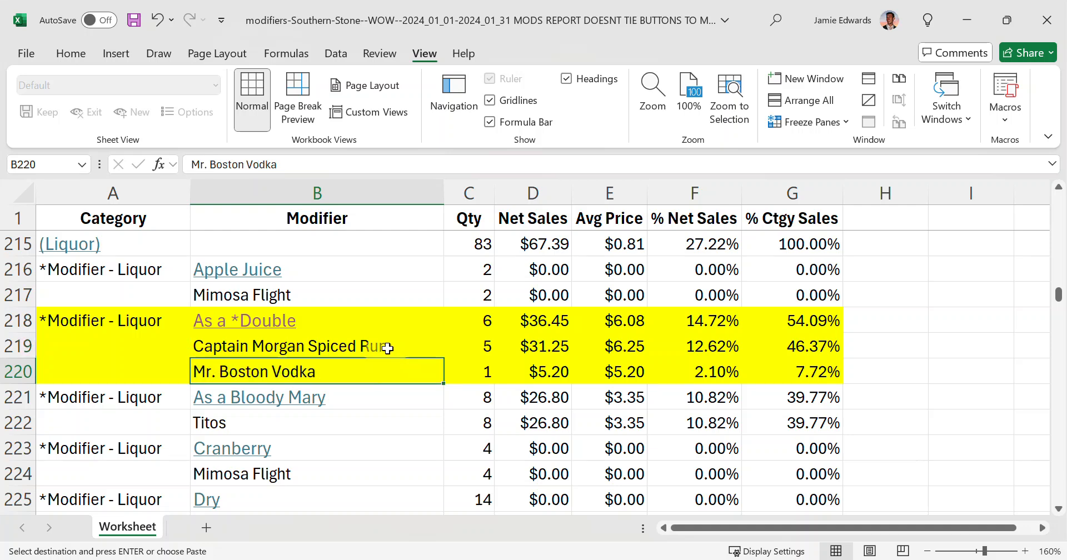
pyautogui.click(382, 345)
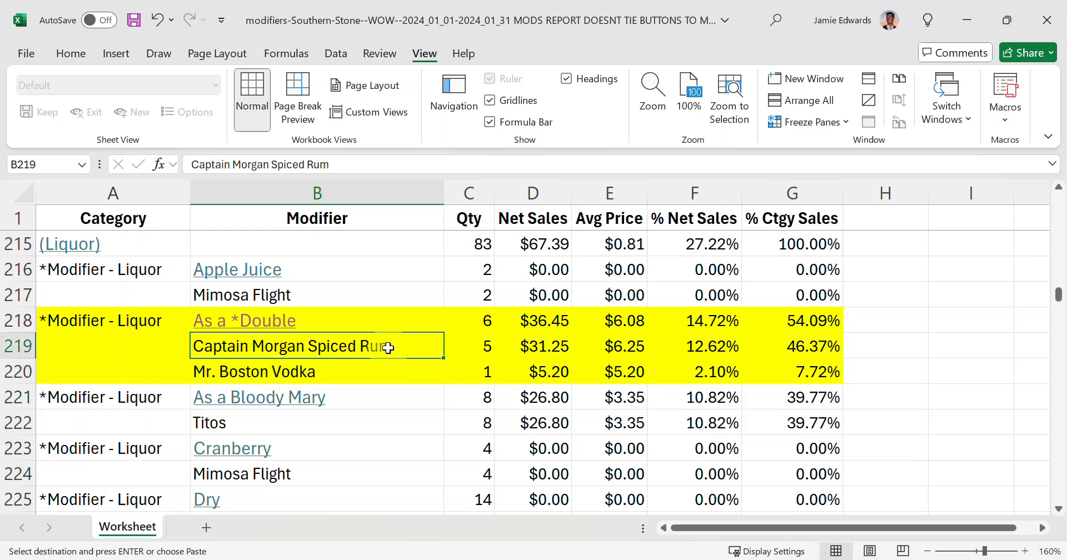
pyautogui.click(114, 343)
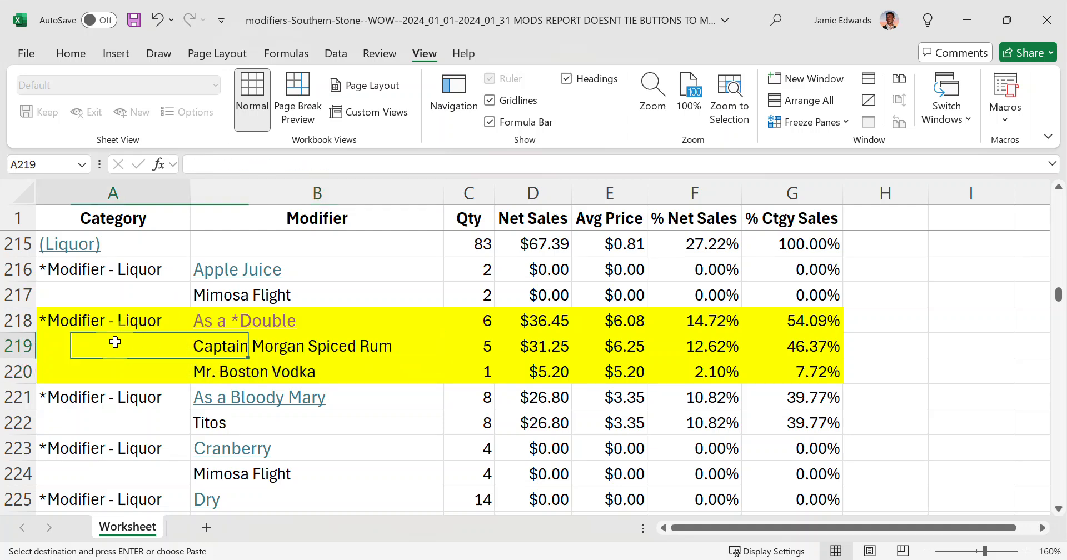
pyautogui.click(273, 343)
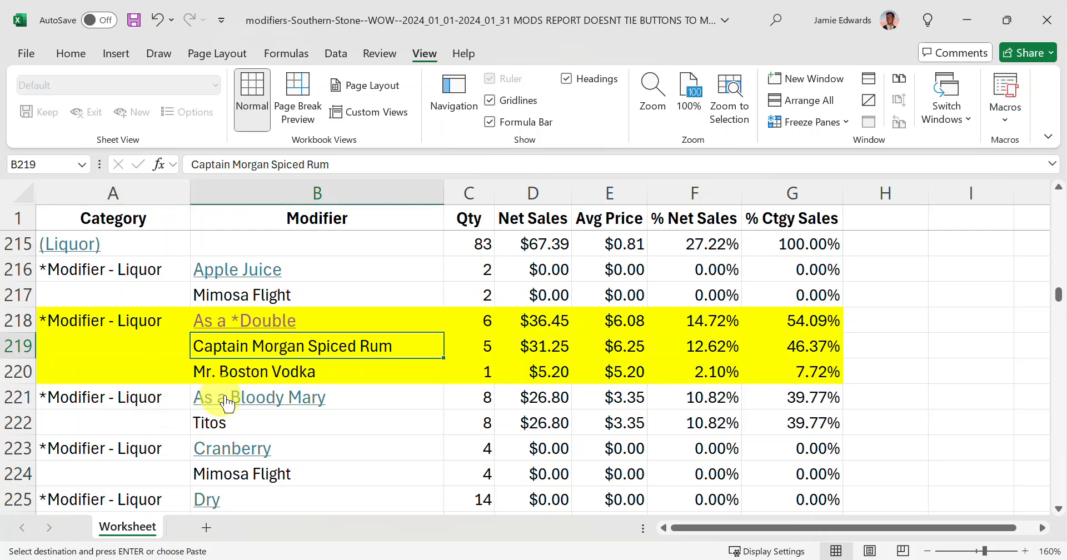
# - Examine the Titos row under As a Bloody Mary and compare it with the two spirits under As a *Double
pyautogui.scroll(-2, 303, 428)
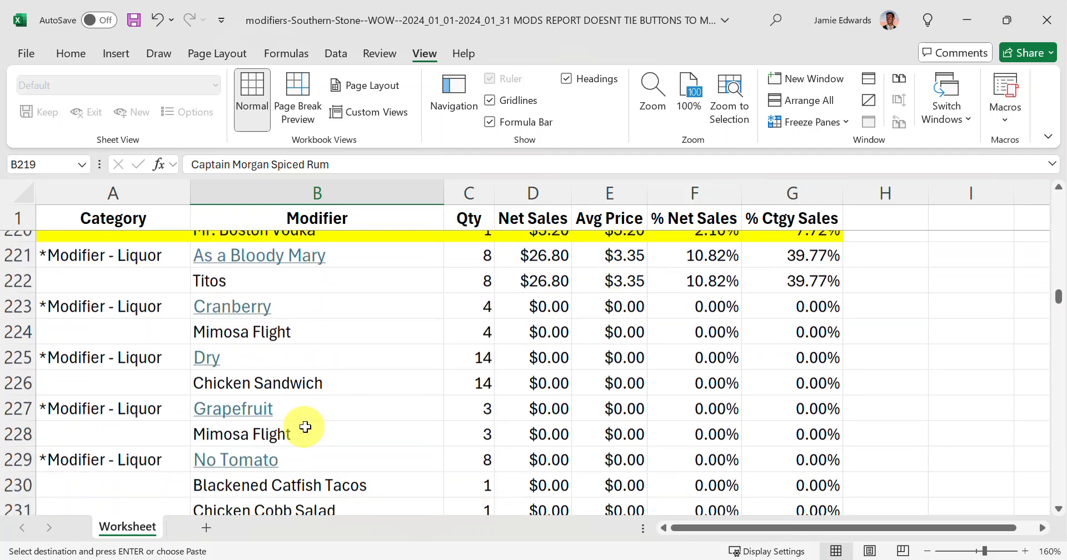
pyautogui.scroll(1, 271, 372)
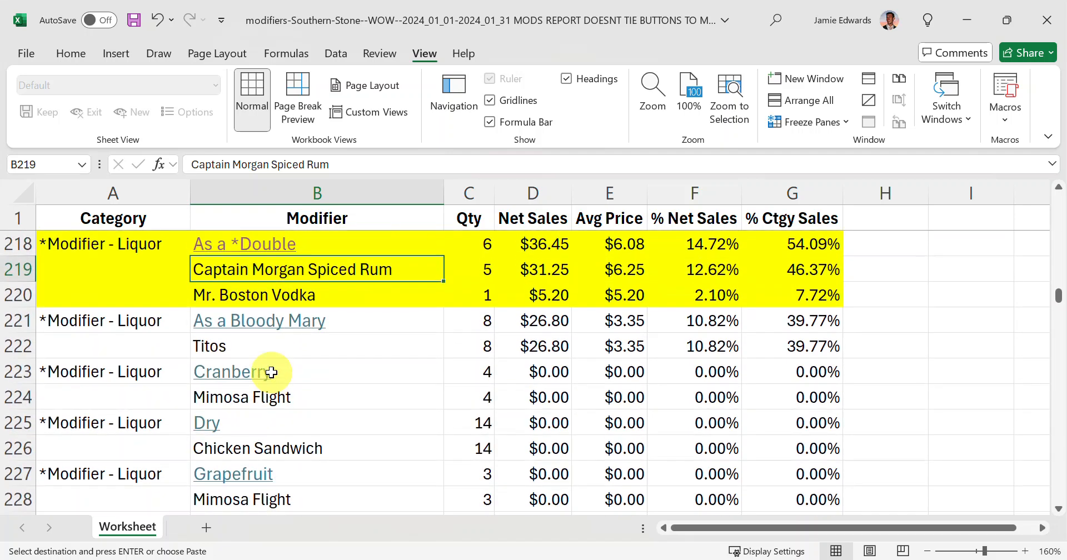
pyautogui.click(240, 344)
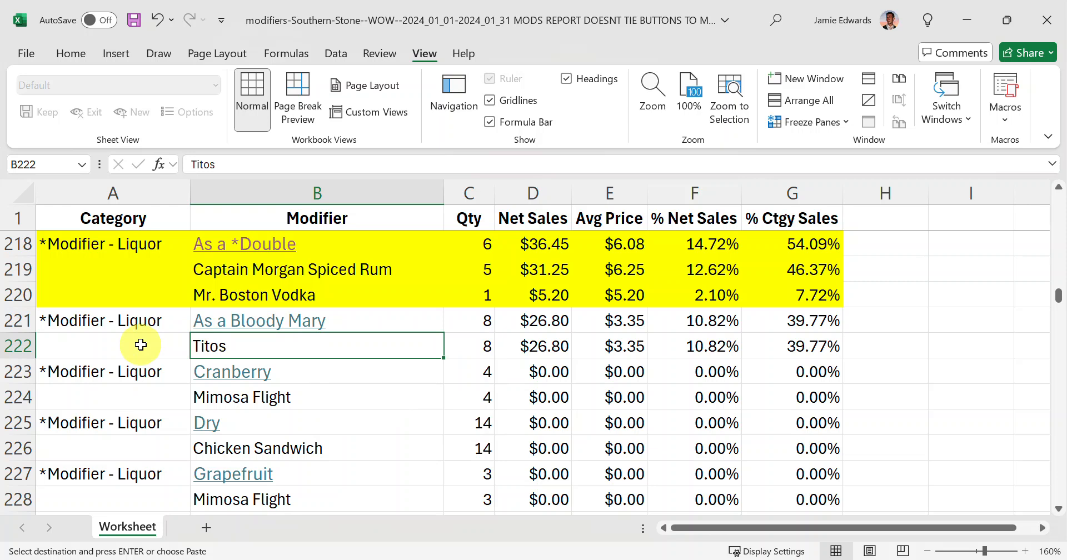
pyautogui.moveTo(144, 345); pyautogui.dragTo(196, 345)
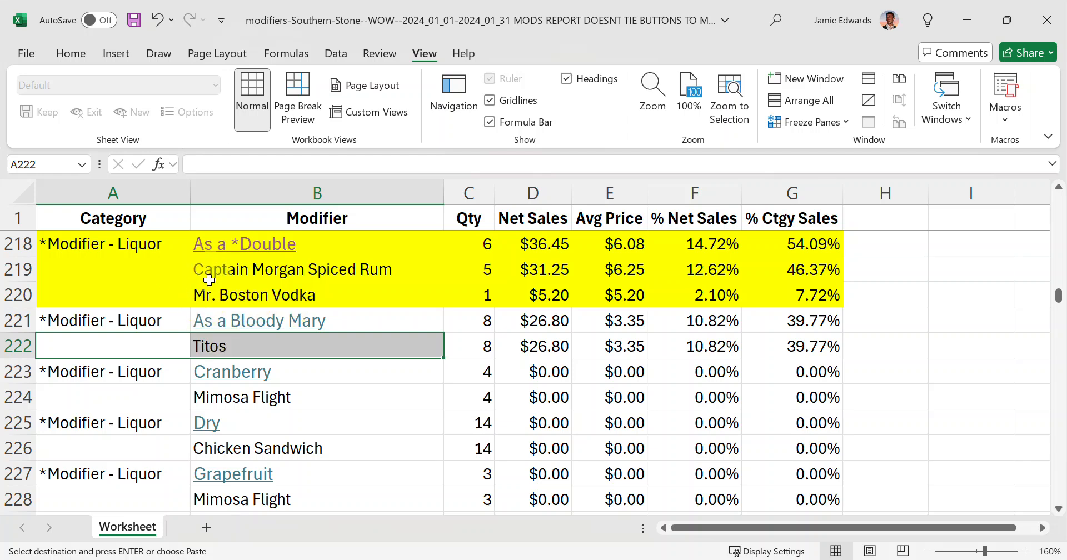
pyautogui.click(230, 293)
pyautogui.moveTo(237, 269); pyautogui.dragTo(229, 290)
pyautogui.click(234, 344)
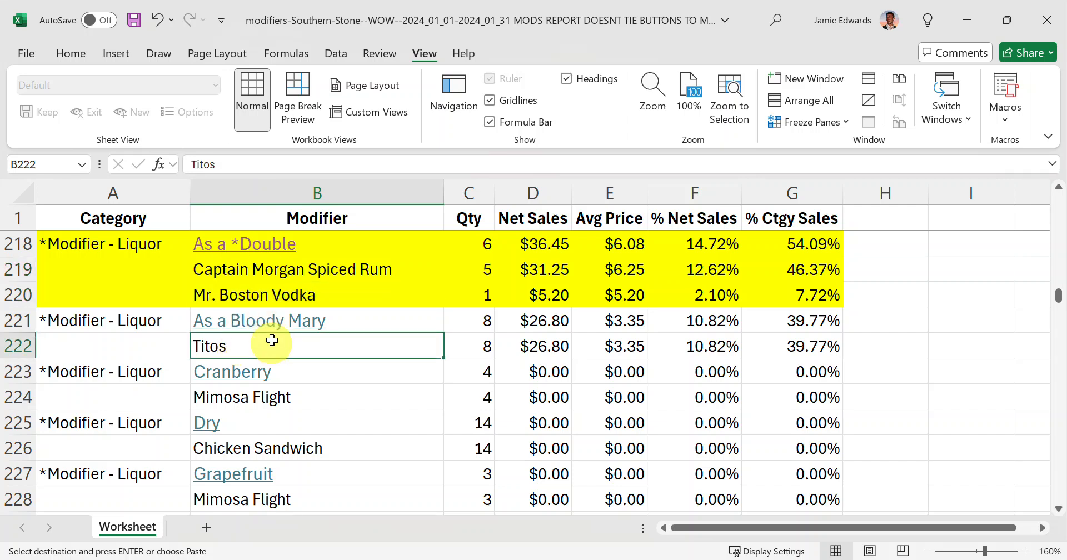
# - Copy the As a *Double modifier from B218 into the category cells A219:A220
pyautogui.click(276, 244)
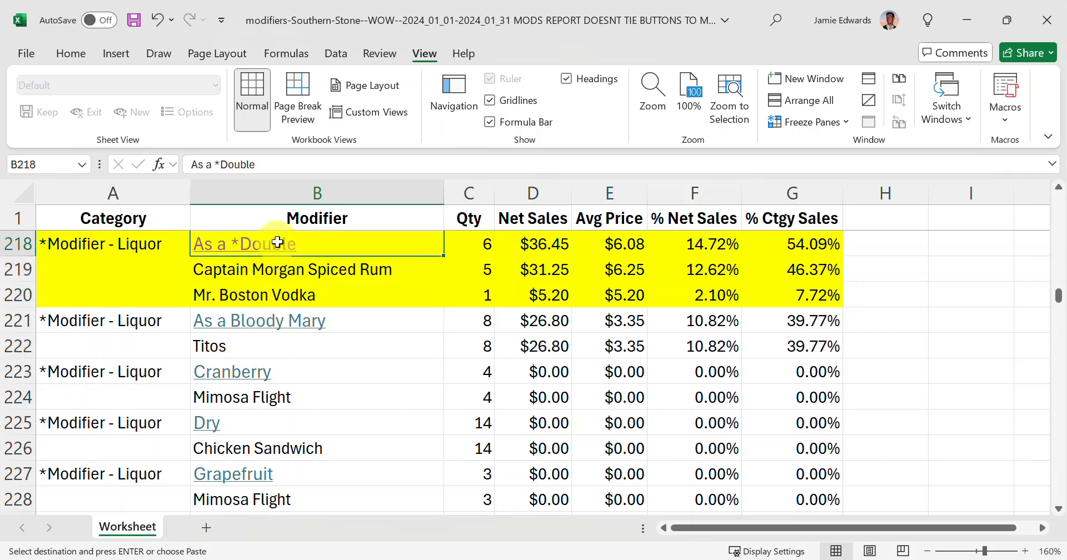
pyautogui.moveTo(134, 270); pyautogui.dragTo(136, 295)
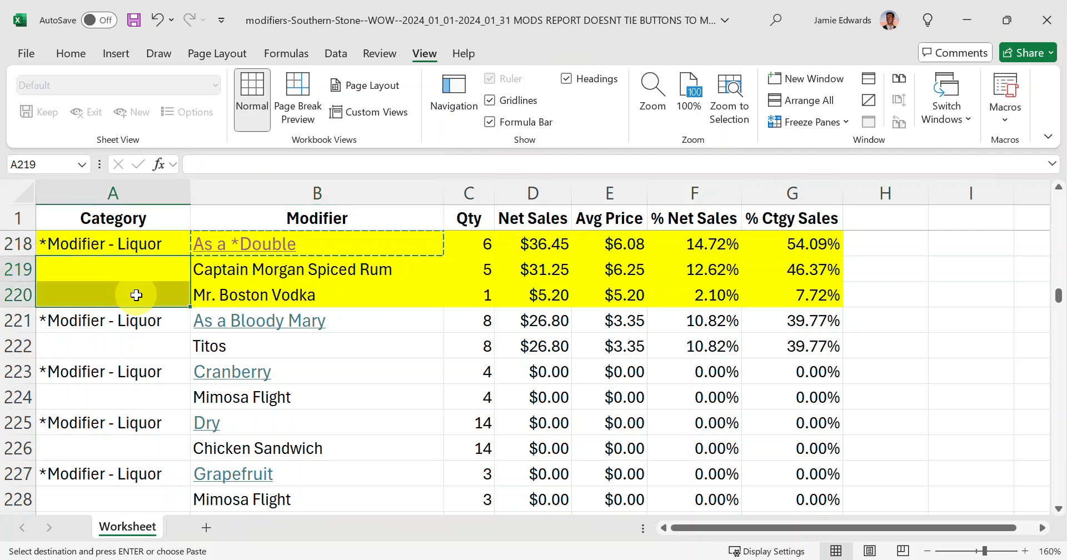
pyautogui.write('As a *Double As a *Double')
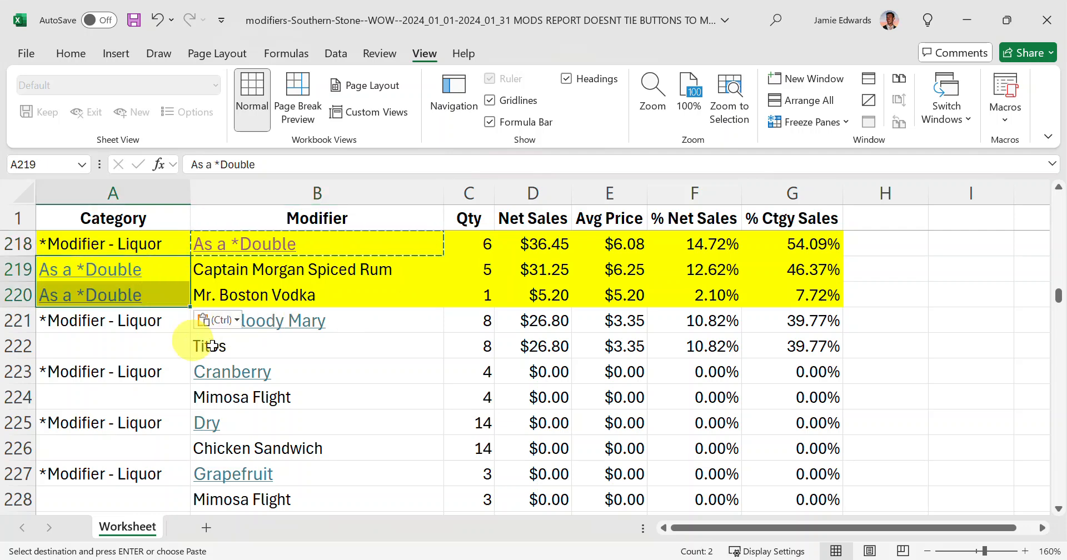
# - Review rows 218 to 220, checking the As a *Double category against each spirit and the Captain Morgan Spiced Rum quantity
pyautogui.click(277, 275)
pyautogui.click(278, 292)
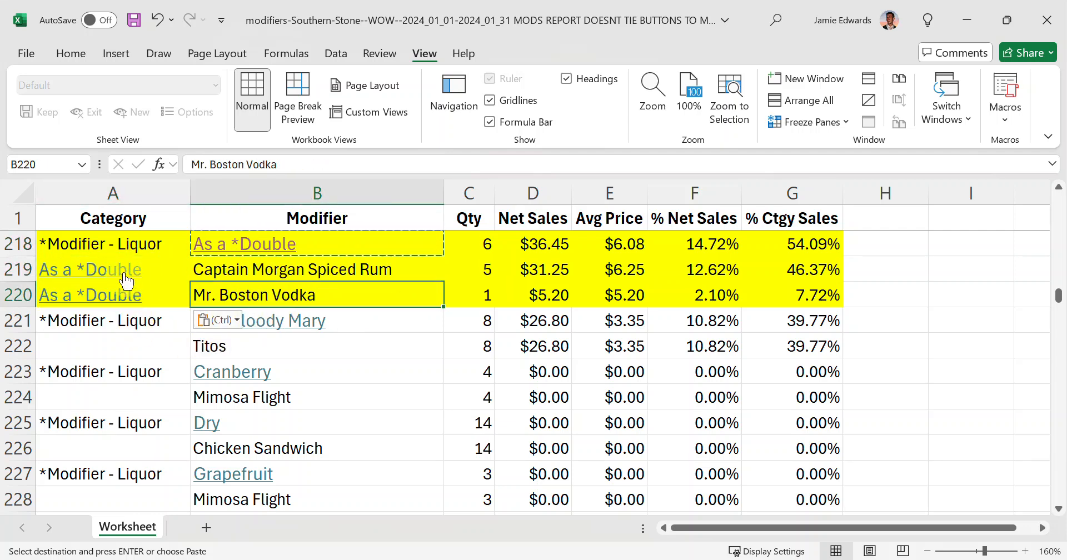
pyautogui.moveTo(128, 243); pyautogui.dragTo(471, 244)
pyautogui.moveTo(160, 279); pyautogui.dragTo(245, 276)
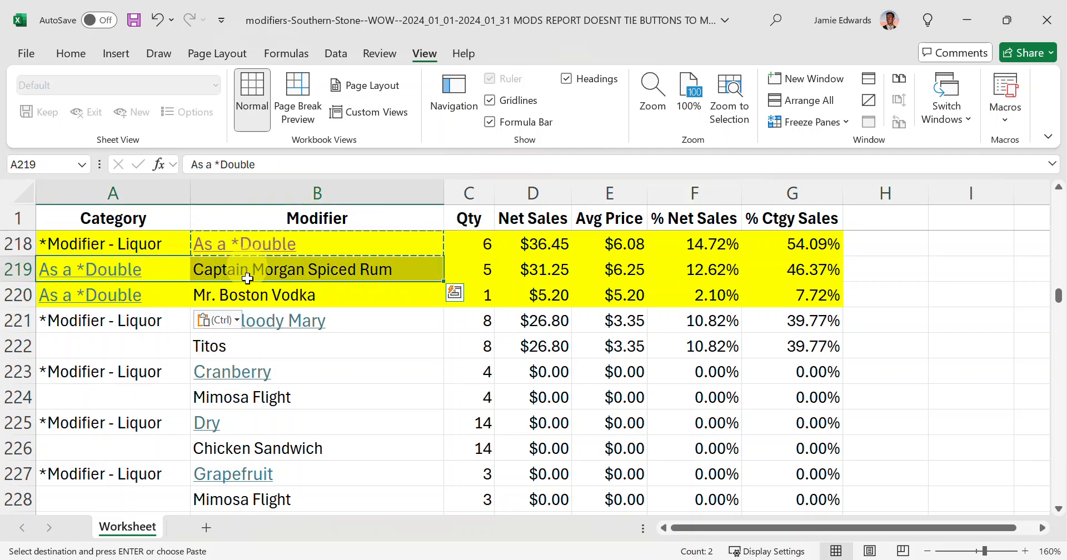
pyautogui.click(128, 273)
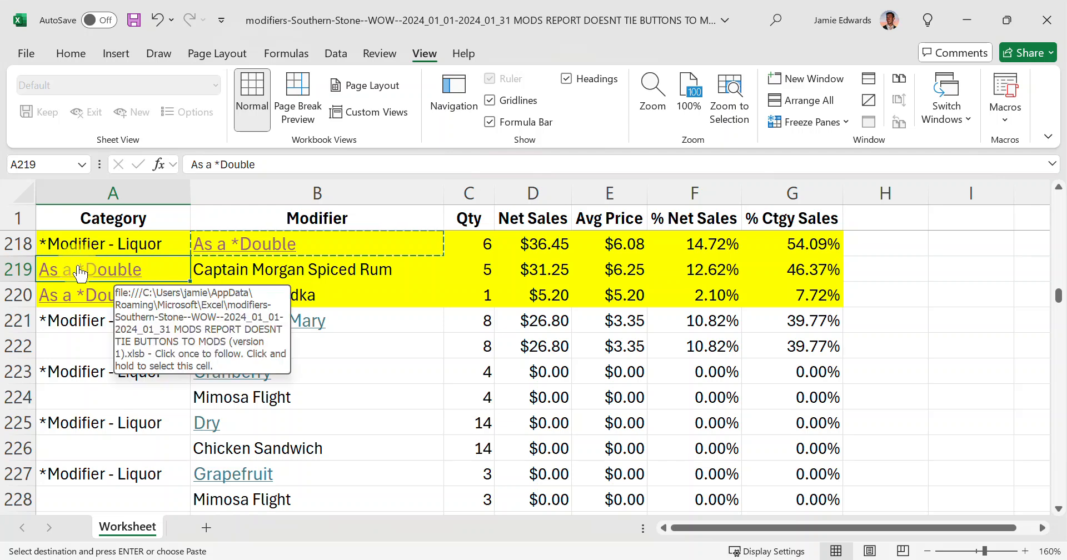
pyautogui.moveTo(165, 272); pyautogui.dragTo(238, 269)
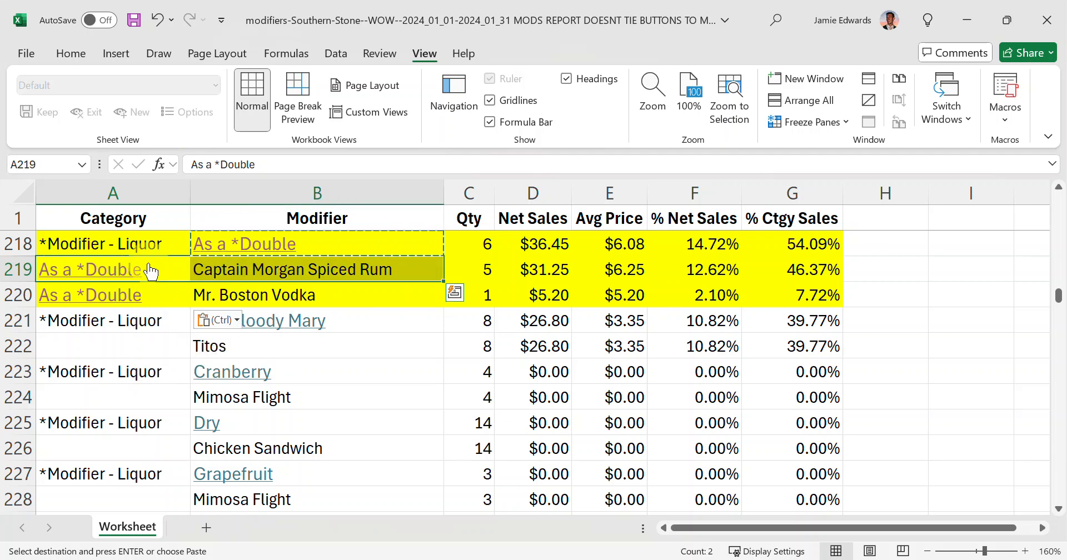
pyautogui.click(172, 276)
pyautogui.click(256, 269)
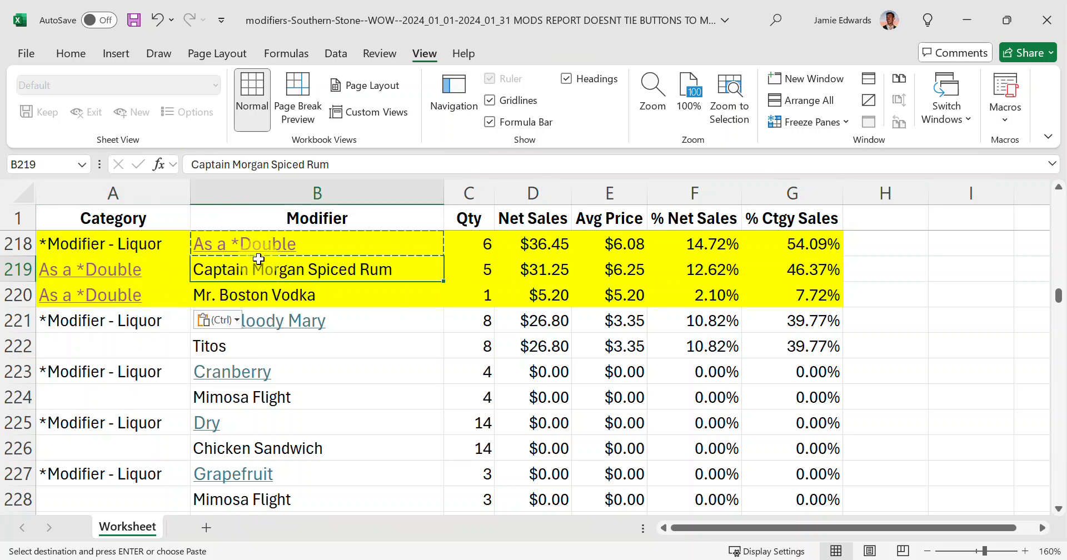
pyautogui.click(467, 270)
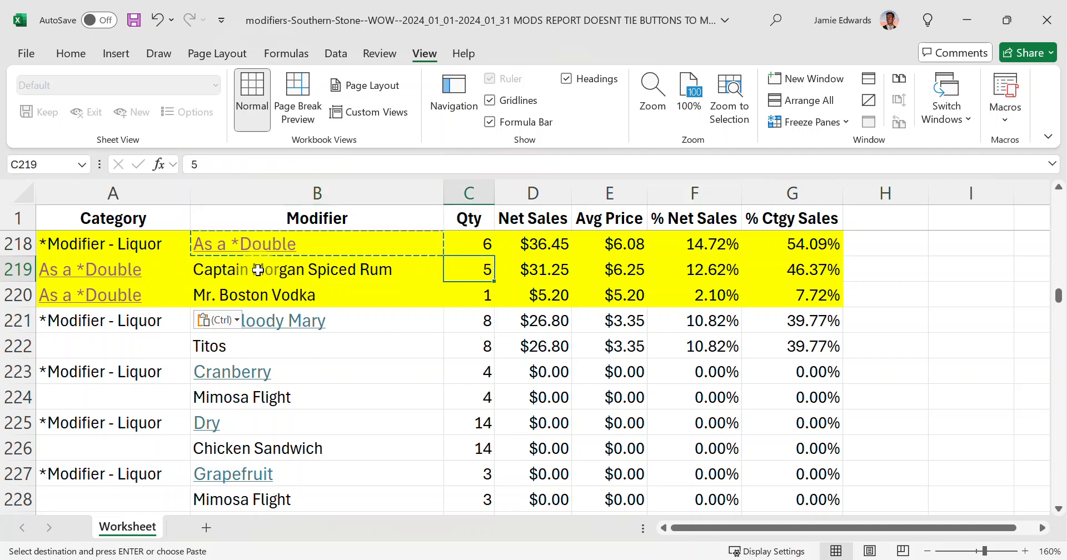
# - Check the Captain Morgan Spiced Rum entry and switch to the pmix-modifiers-Average-Joes workbook marked CORRECTLY DONE
pyautogui.click(233, 275)
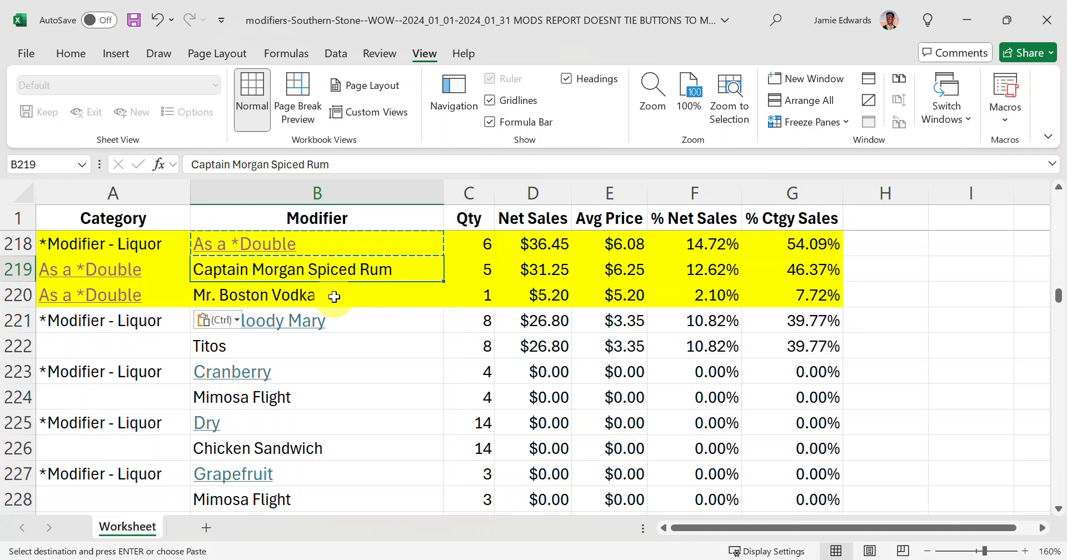
pyautogui.moveTo(534, 559)
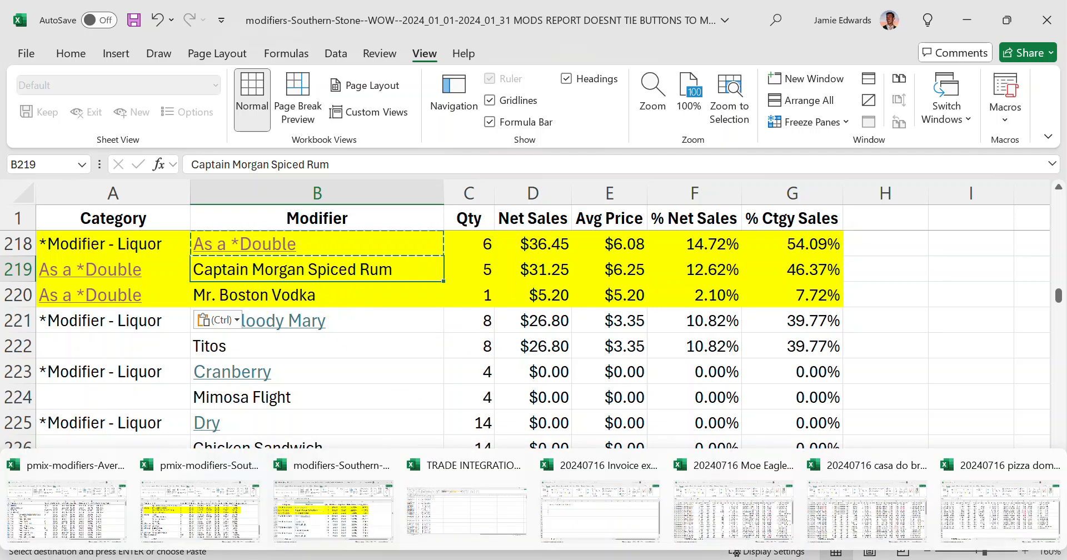
pyautogui.click(83, 508)
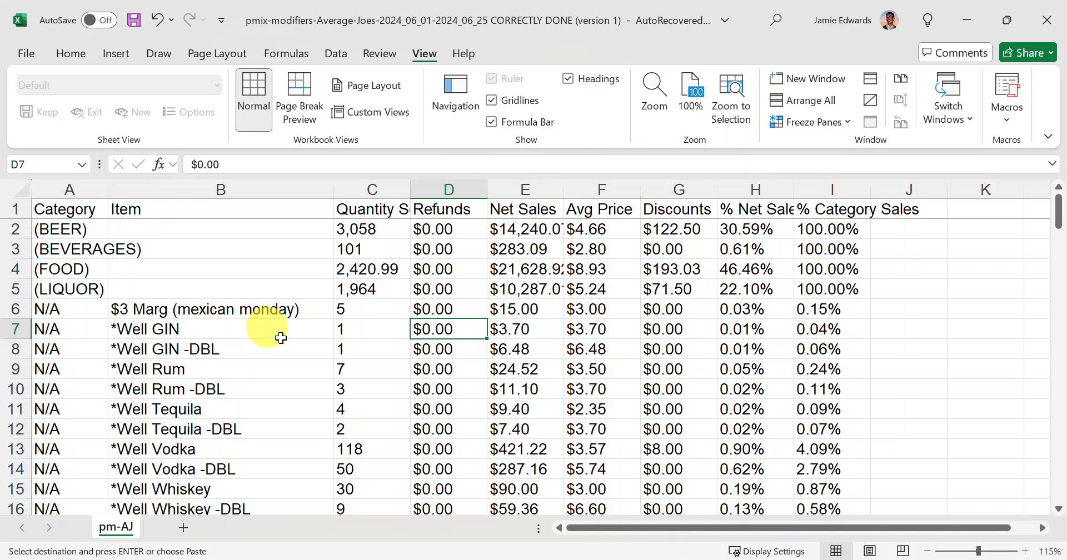
# - Compare the *Well GIN and *Well GIN -DBL items, and select the well spirits and their doubles in B7:B12
pyautogui.moveTo(239, 332); pyautogui.dragTo(238, 341)
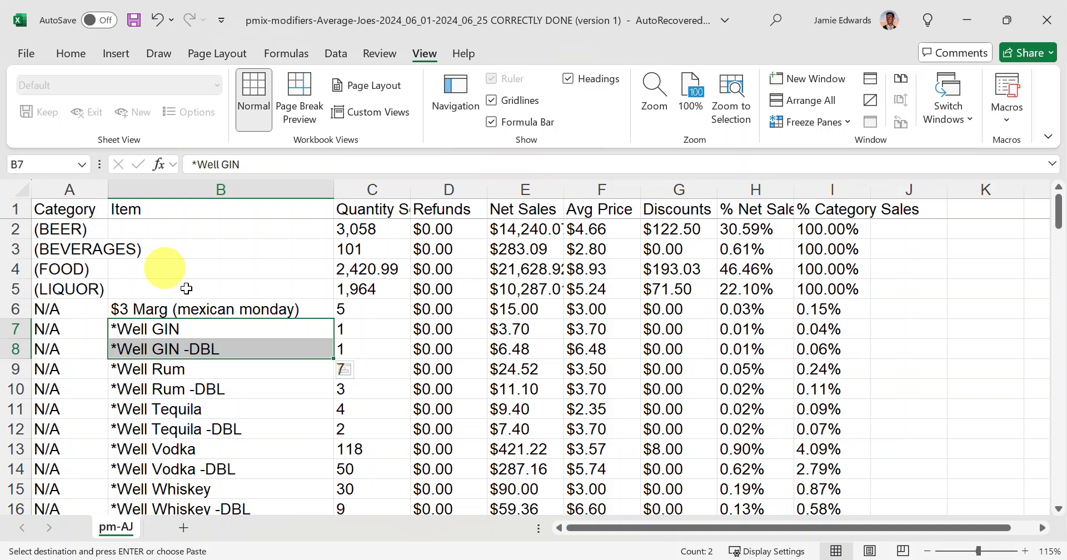
pyautogui.click(239, 333)
pyautogui.click(237, 345)
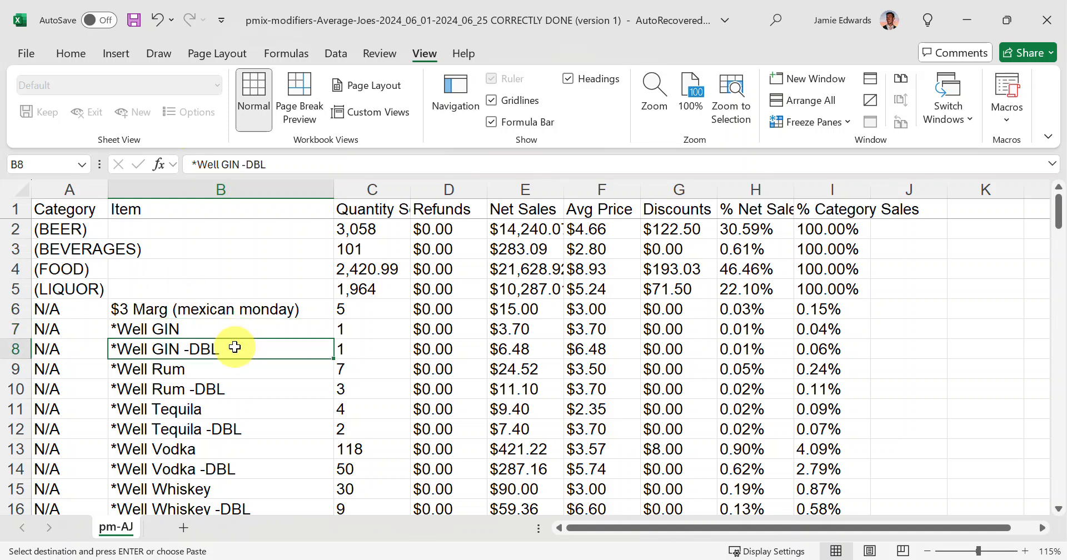
pyautogui.click(239, 331)
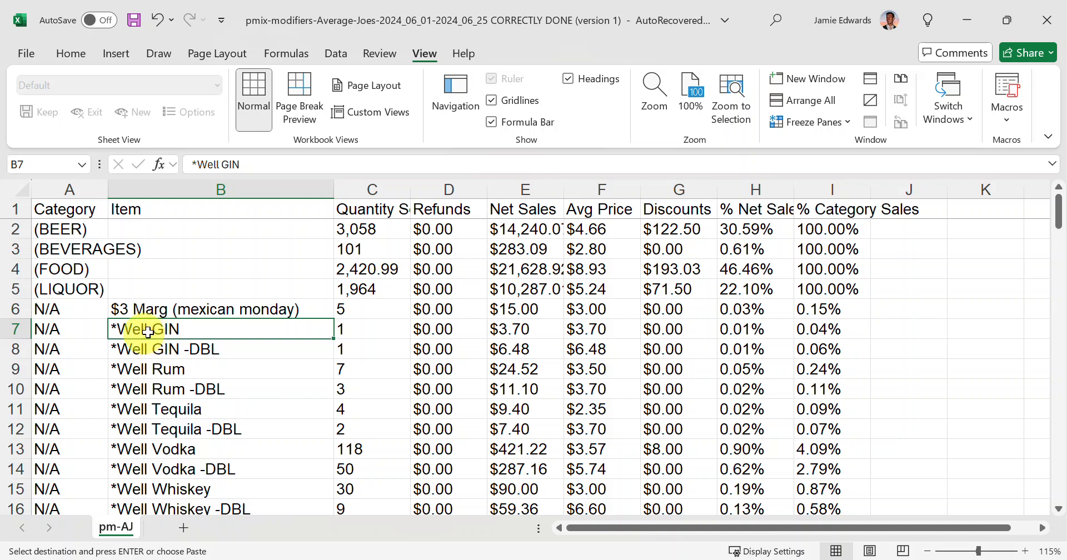
pyautogui.click(230, 350)
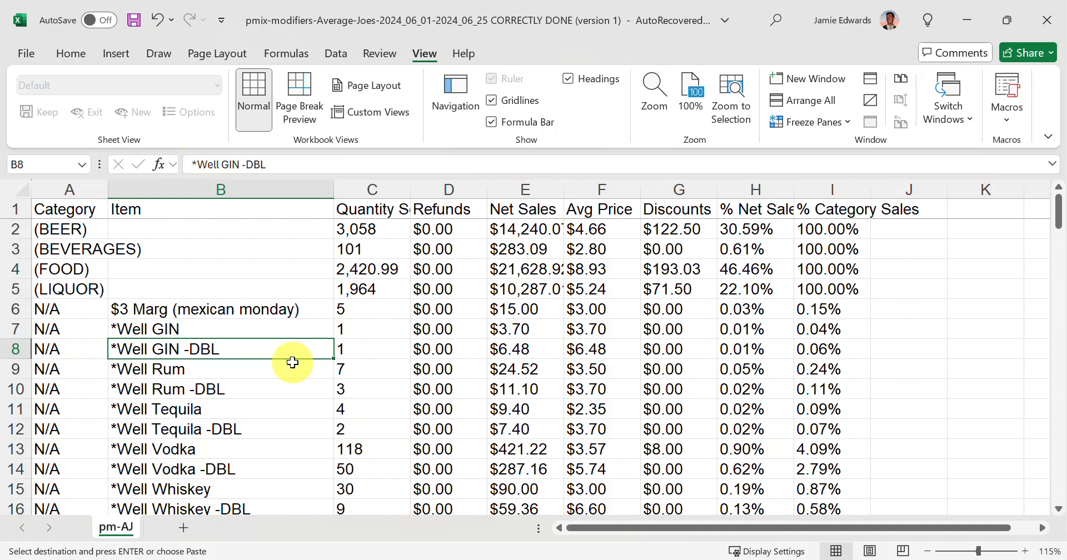
pyautogui.moveTo(214, 328); pyautogui.dragTo(217, 431)
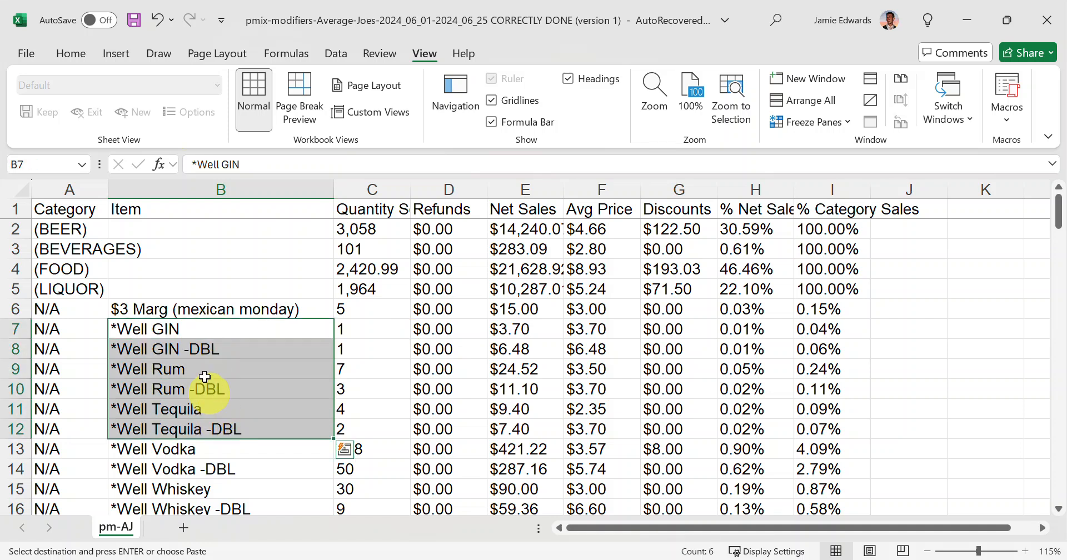